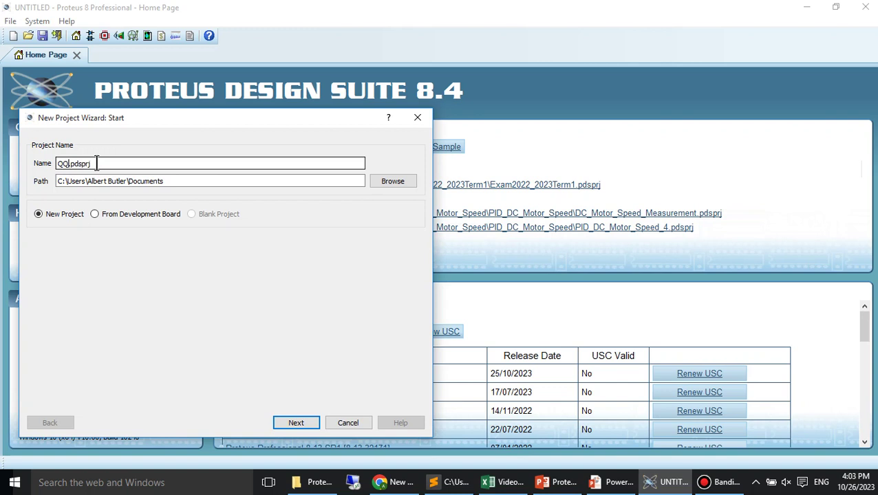
# - Create the QQ project with a schematic from the DEFAULT template, no PCB layout and no firmware project
pyautogui.click(293, 421)
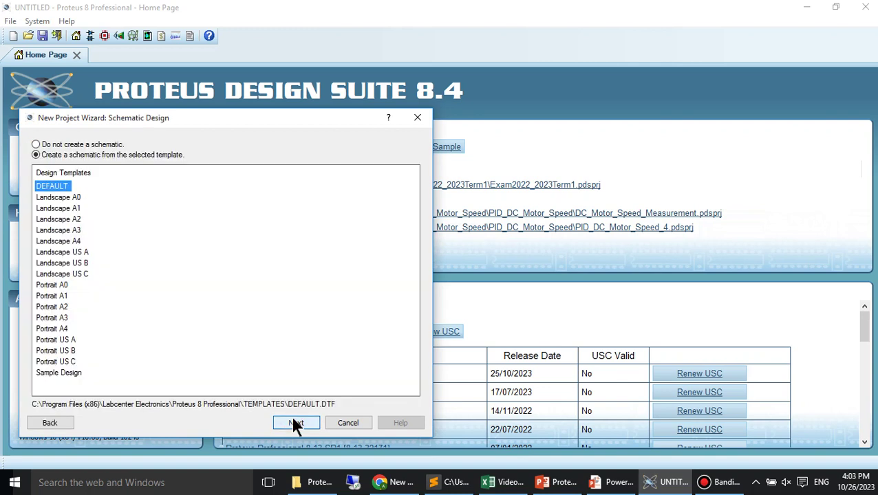
pyautogui.click(291, 424)
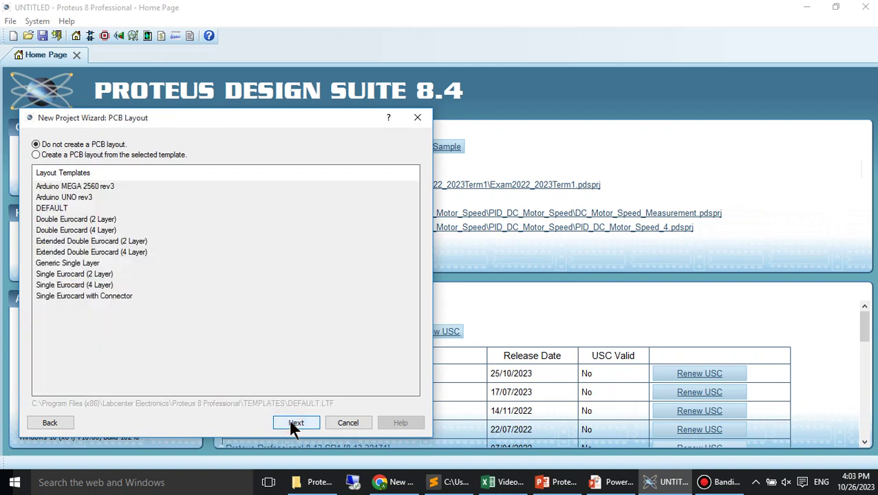
pyautogui.click(291, 424)
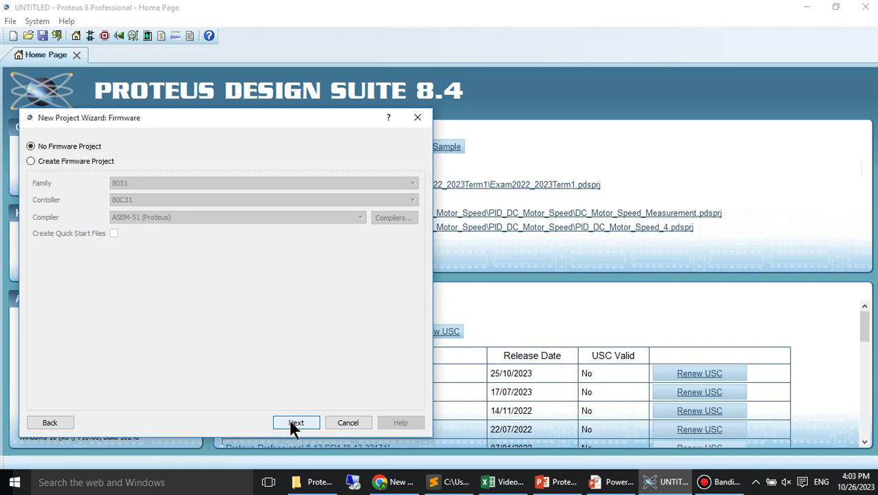
pyautogui.click(291, 424)
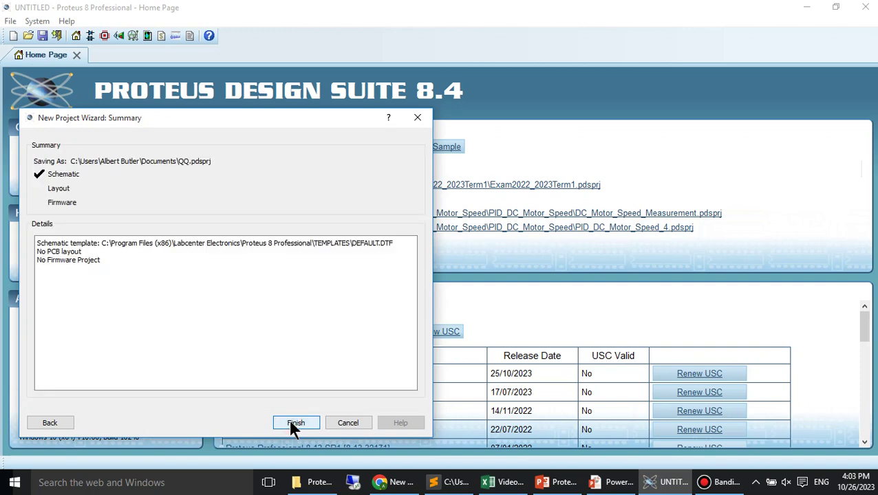
pyautogui.click(294, 424)
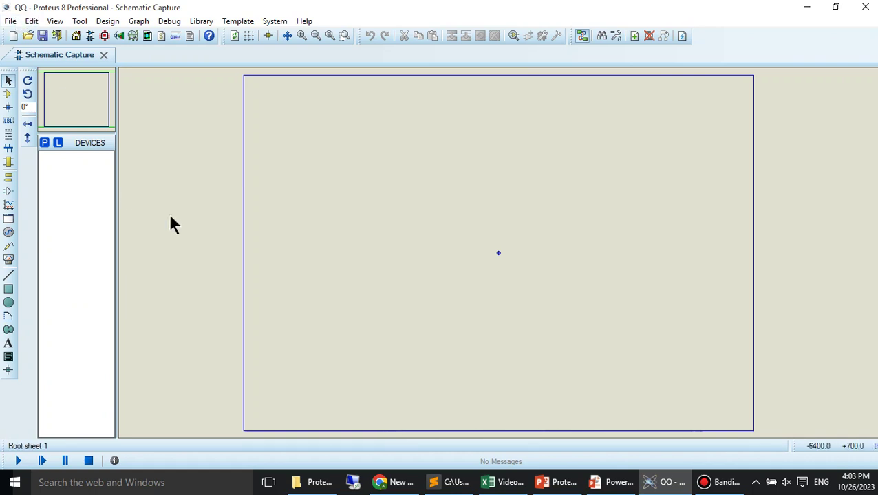
# - Search the device library for "resistor", narrow it to Generic resistors, and add RES to the project's device list
pyautogui.click(7, 96)
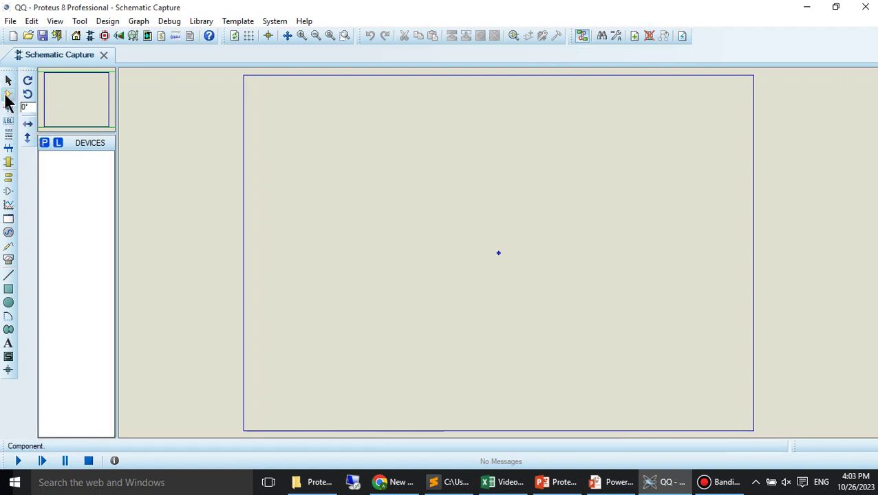
pyautogui.click(43, 143)
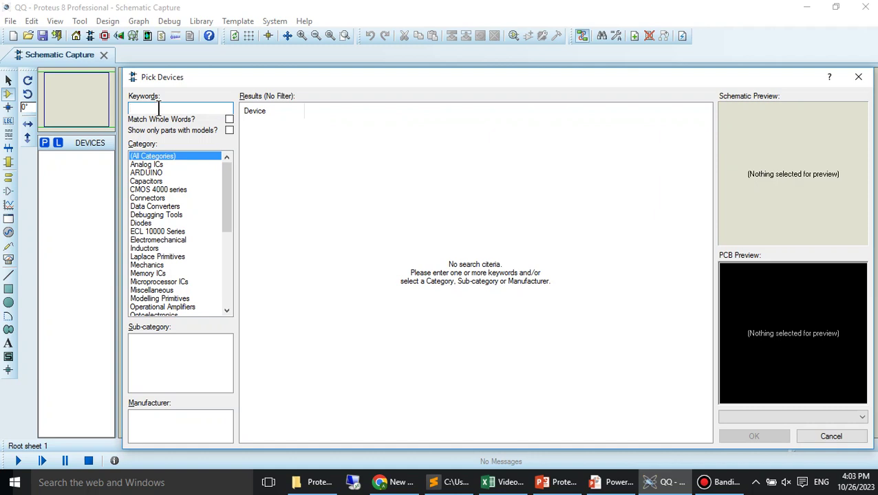
pyautogui.write('resistor')
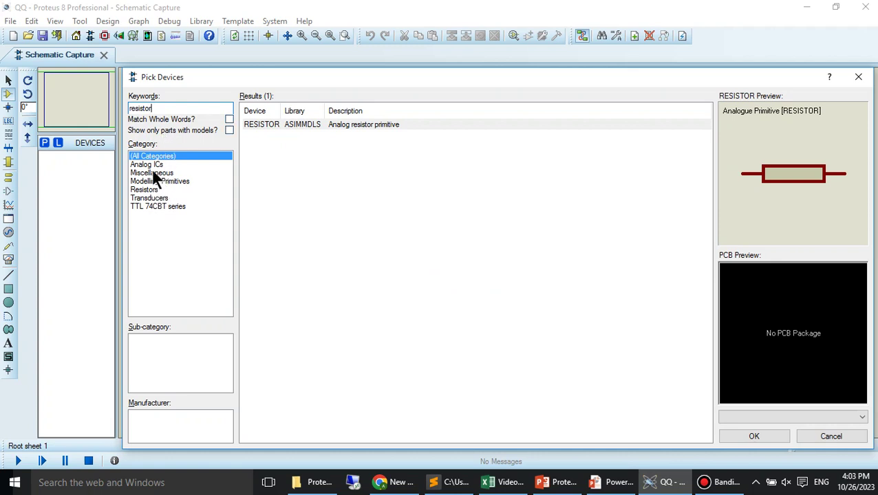
pyautogui.click(152, 166)
pyautogui.click(153, 181)
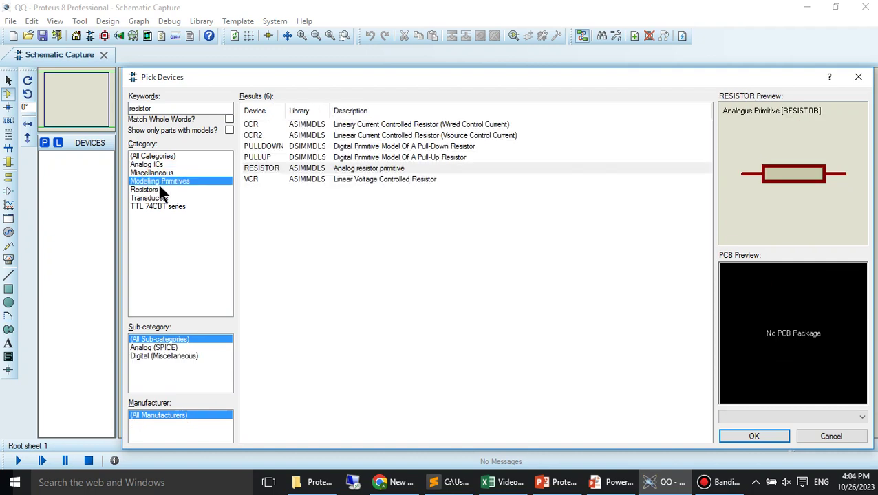
pyautogui.click(155, 188)
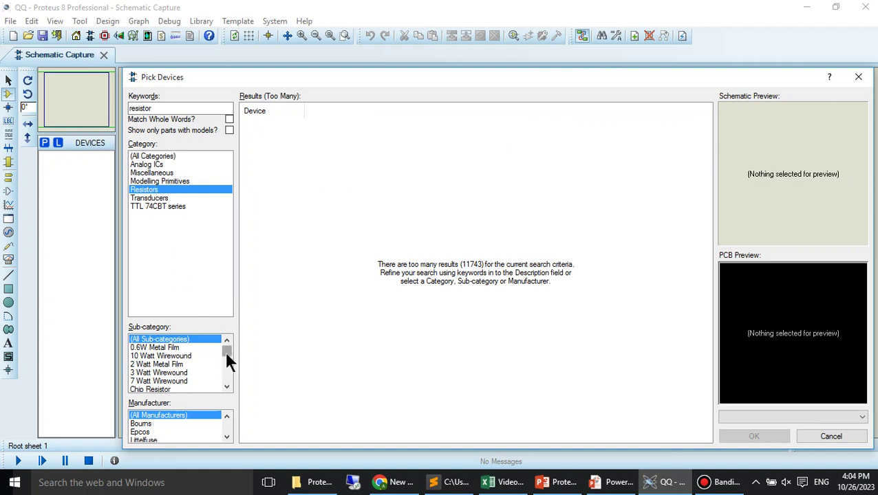
pyautogui.moveTo(226, 352); pyautogui.dragTo(227, 375)
pyautogui.click(144, 344)
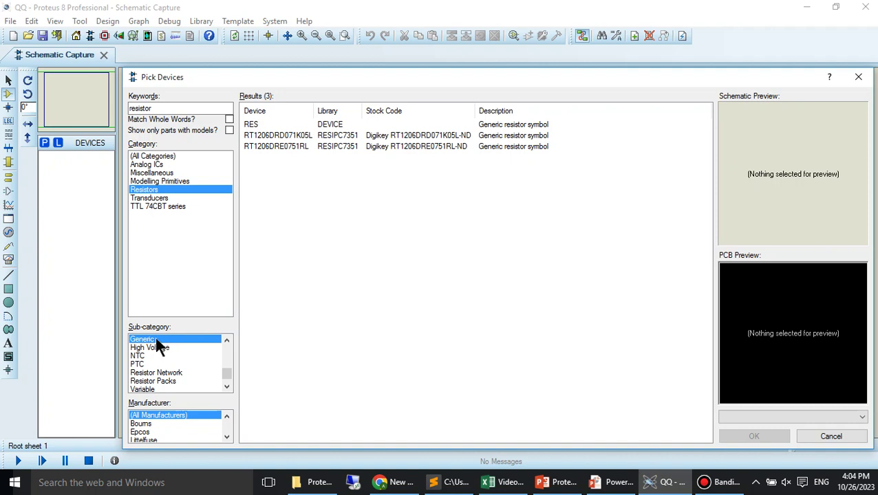
pyautogui.click(343, 128)
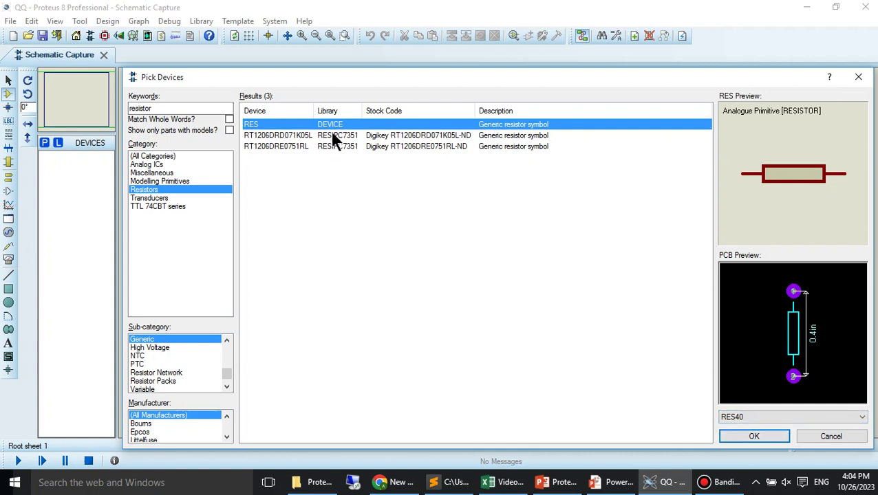
pyautogui.doubleClick(291, 126)
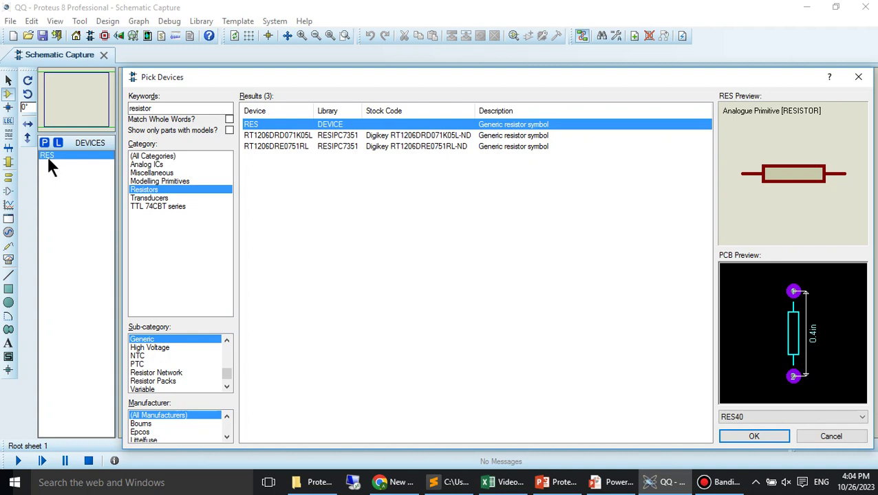
# - Search the device library for "led" within Optoelectronics and add LED-BLUE to the device list
pyautogui.click(154, 110)
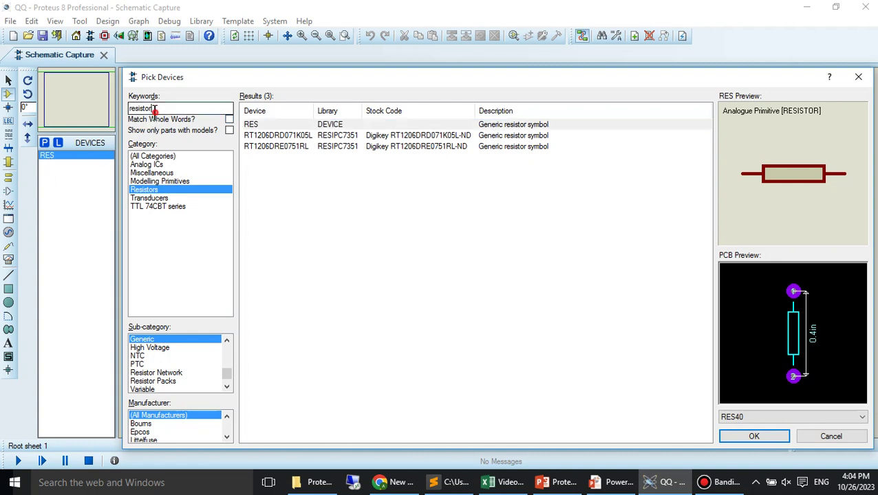
pyautogui.doubleClick(154, 110)
pyautogui.write('led')
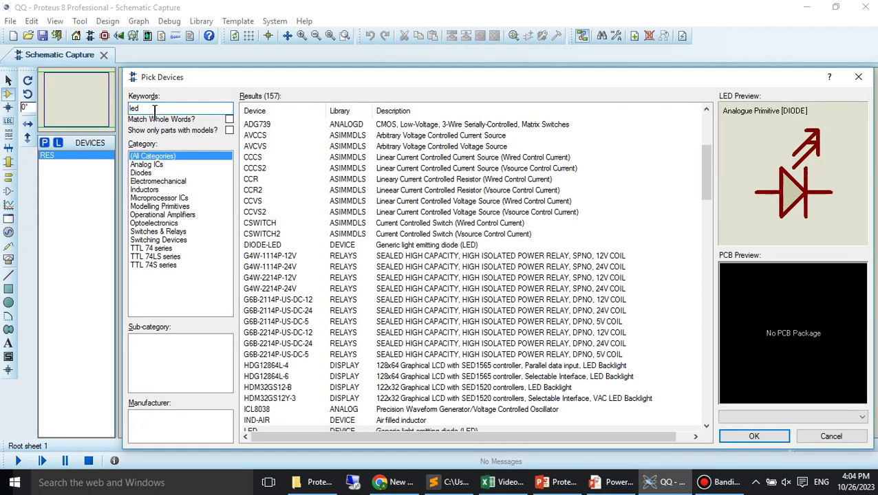
pyautogui.click(152, 223)
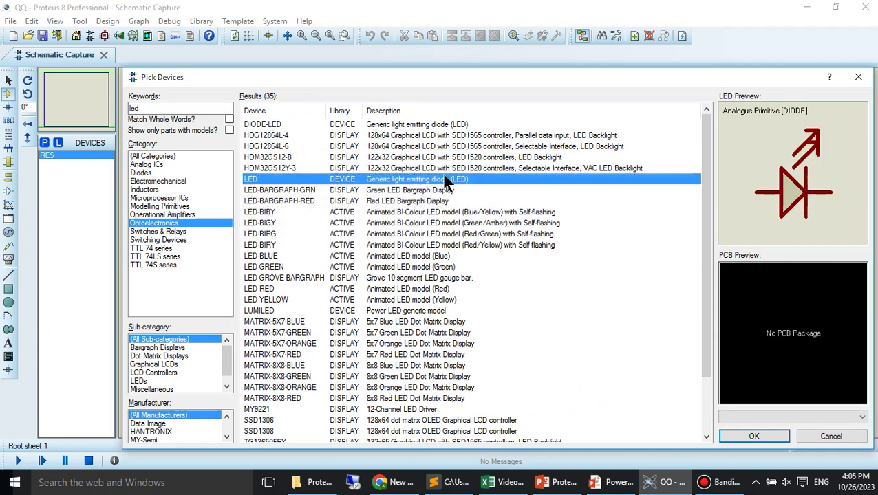
pyautogui.click(273, 210)
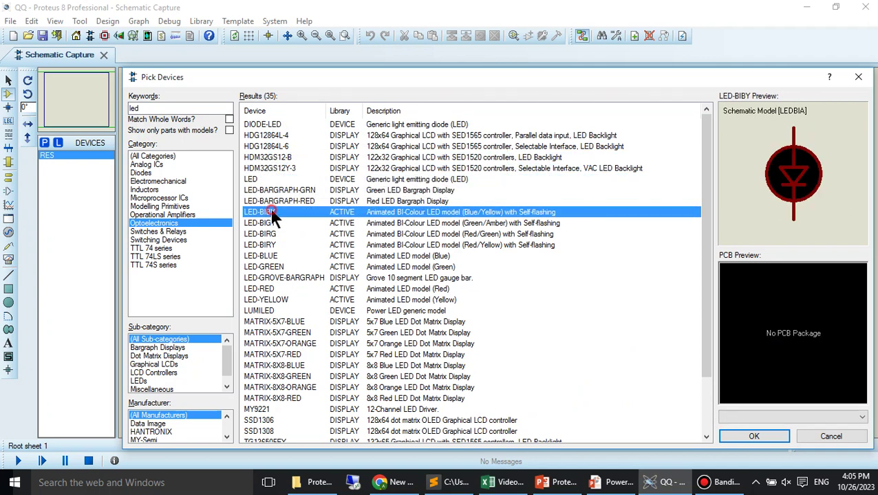
pyautogui.press('Down')
pyautogui.press('Down')
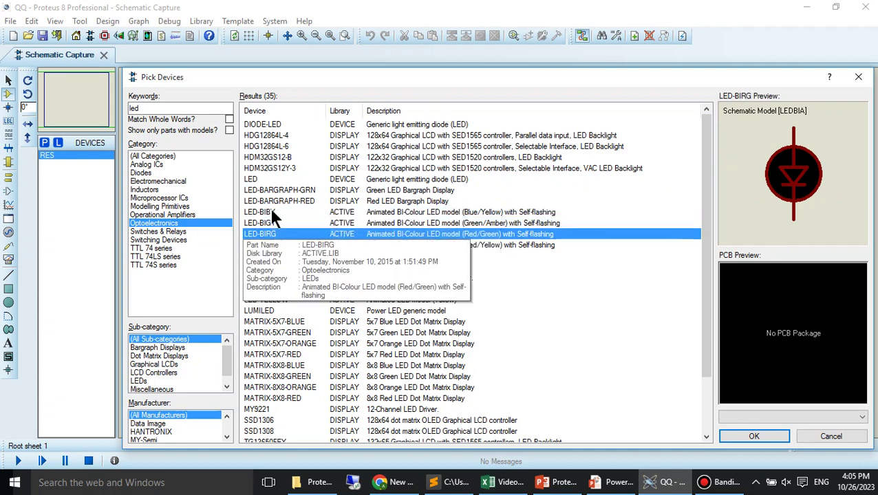
pyautogui.press('Down')
pyautogui.press('Down')
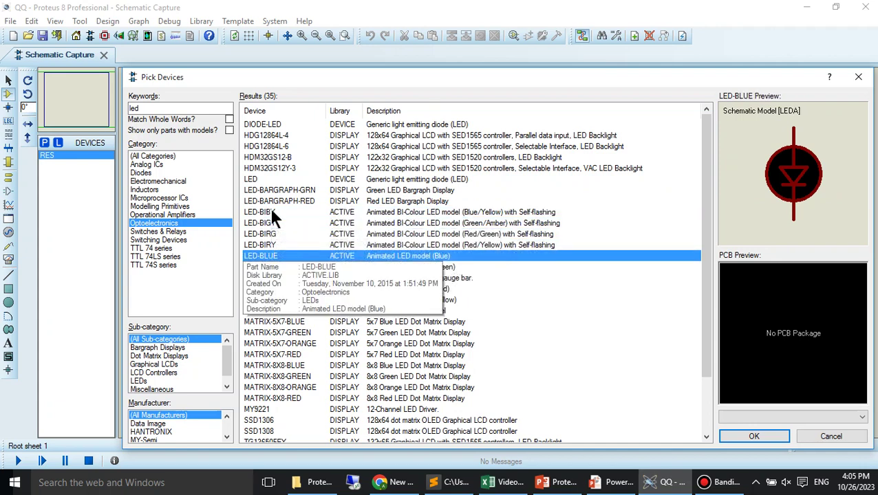
pyautogui.doubleClick(289, 258)
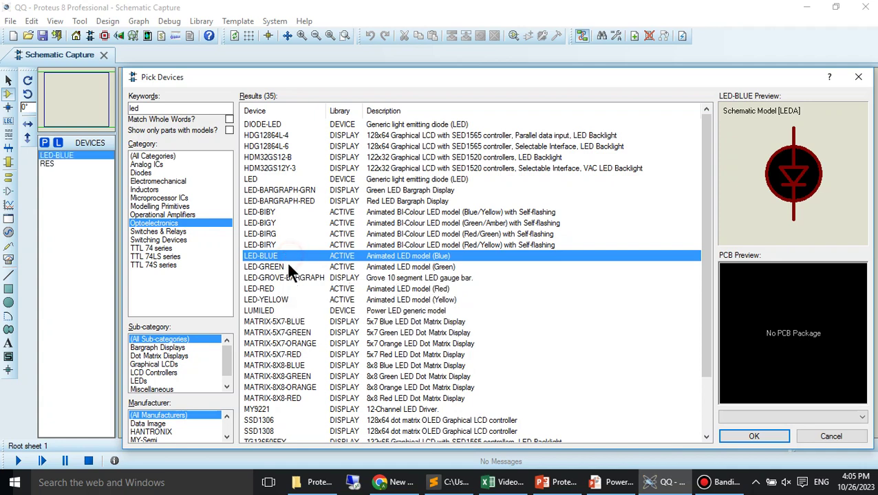
# - Add LED-GREEN, LED-RED and LED-YELLOW to the device list and finish picking devices
pyautogui.doubleClick(288, 267)
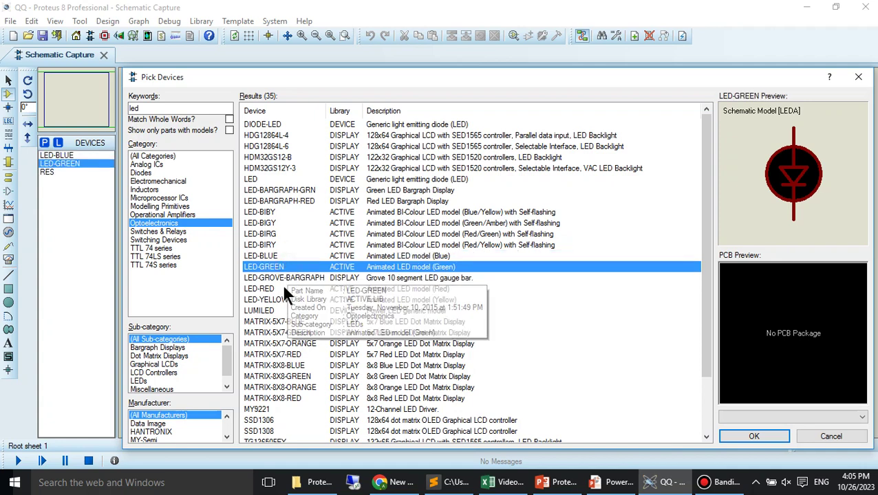
pyautogui.doubleClick(282, 290)
pyautogui.doubleClick(281, 300)
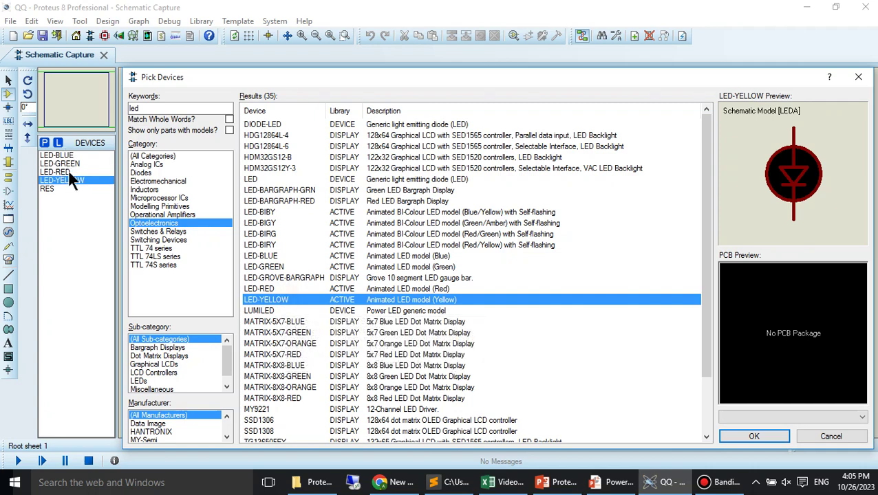
pyautogui.click(749, 437)
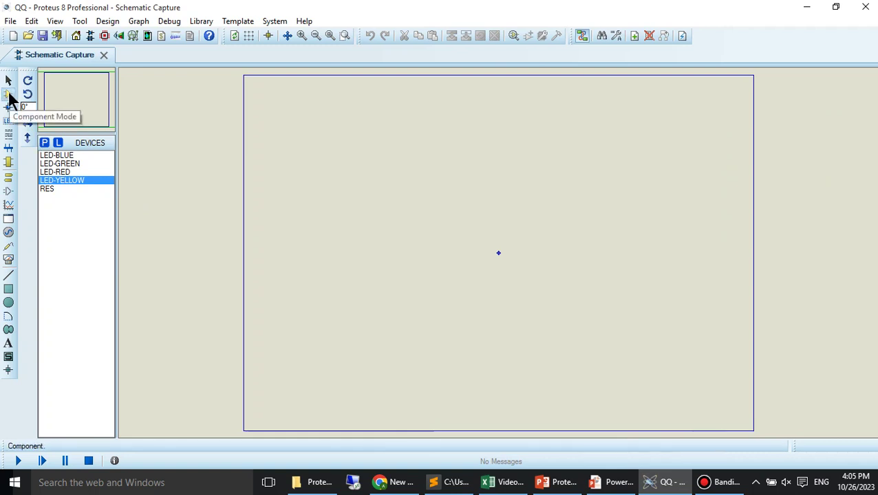
pyautogui.click(44, 144)
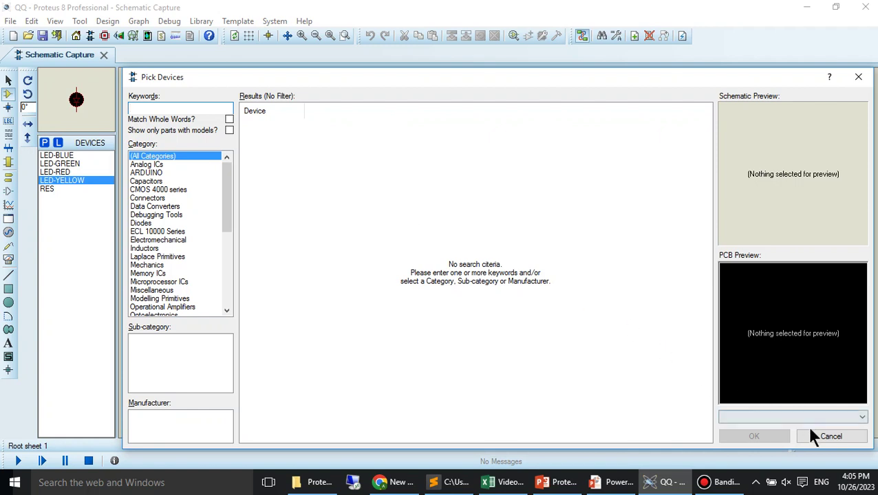
pyautogui.click(829, 436)
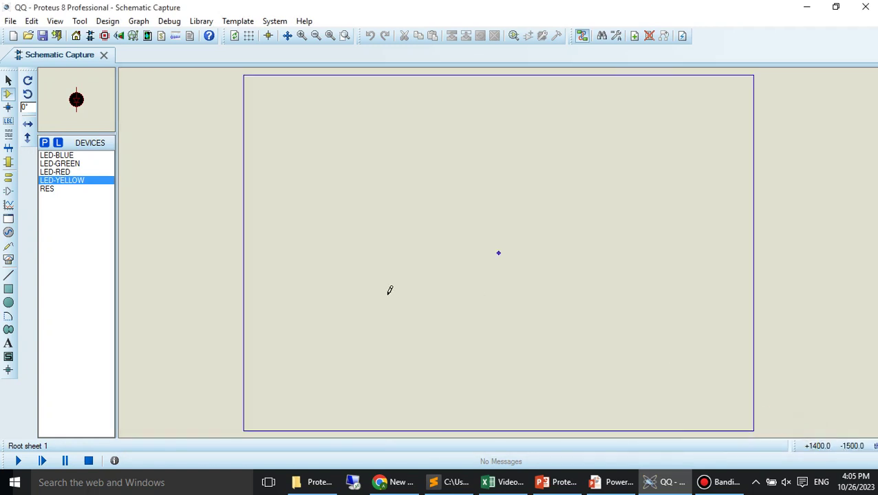
# - Place one RES resistor in the upper-left area of the schematic sheet
pyautogui.click(53, 190)
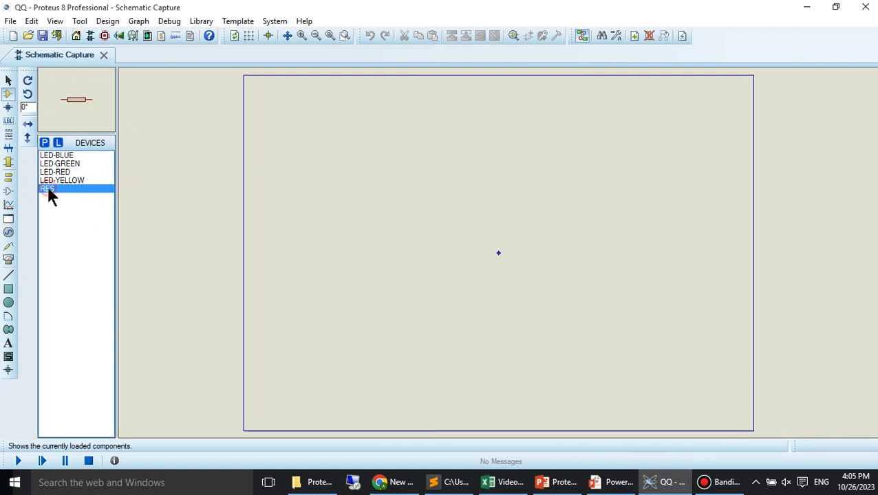
pyautogui.click(361, 144)
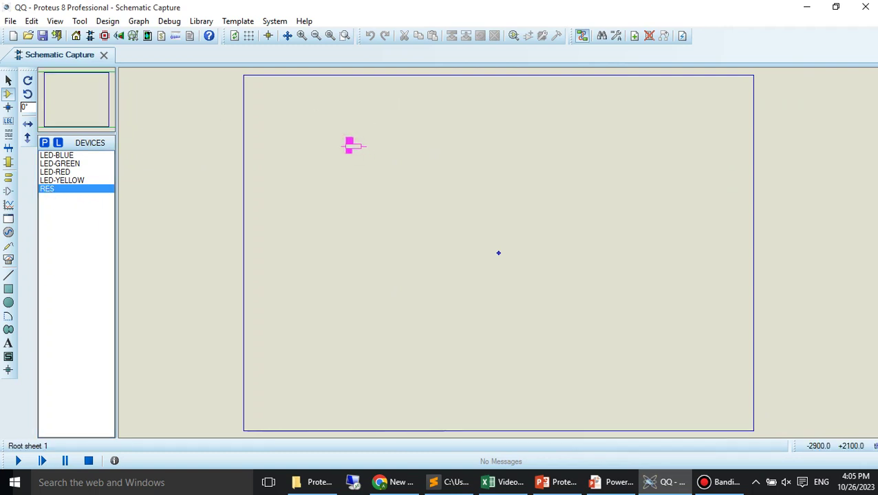
pyautogui.click(353, 145)
# - Rotate the placed resistor clockwise, and rotate it anti-clockwise back to horizontal
pyautogui.rightClick(356, 146)
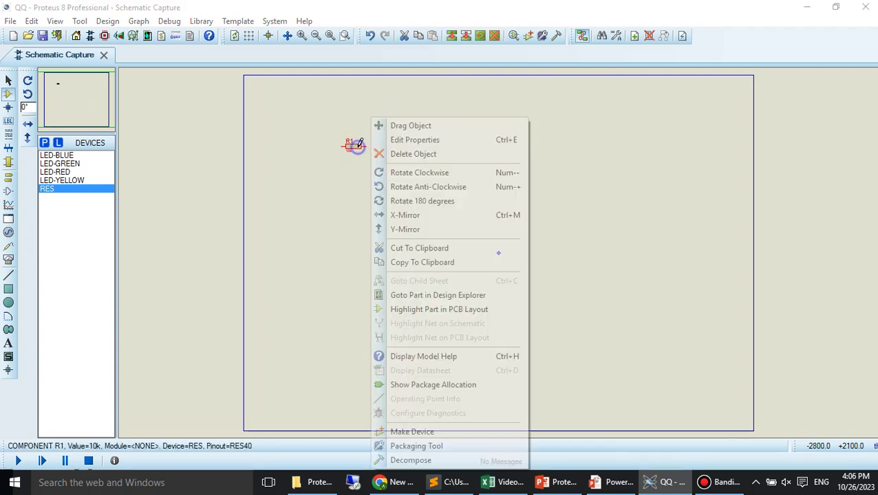
pyautogui.click(398, 175)
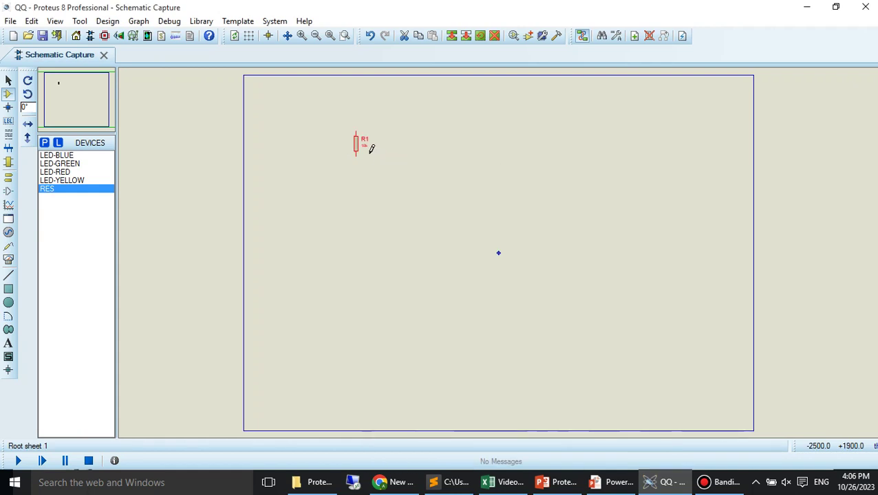
pyautogui.rightClick(359, 148)
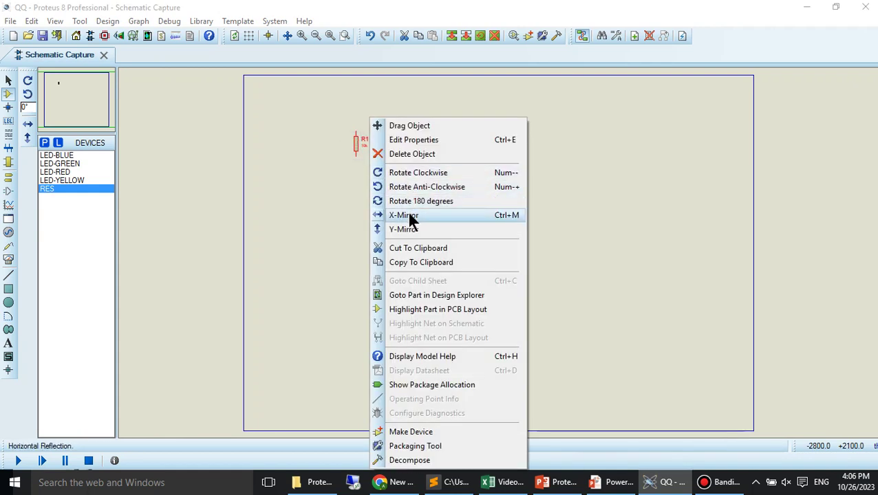
pyautogui.click(403, 189)
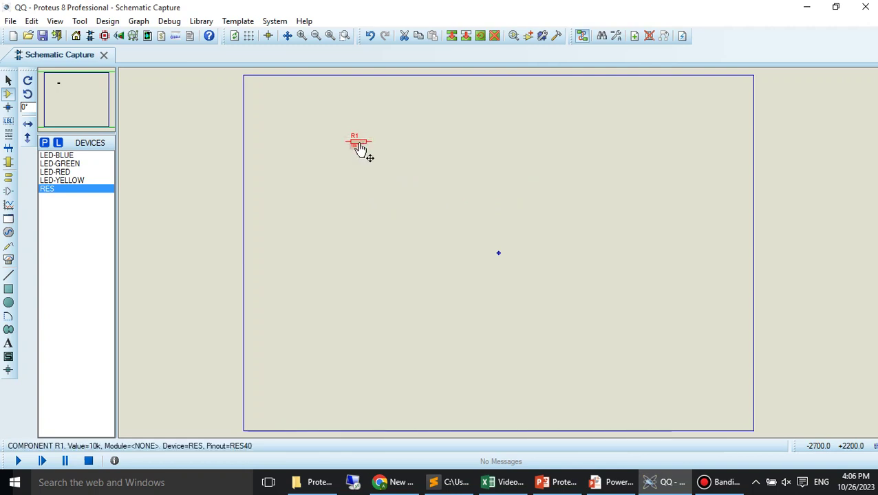
pyautogui.rightClick(358, 145)
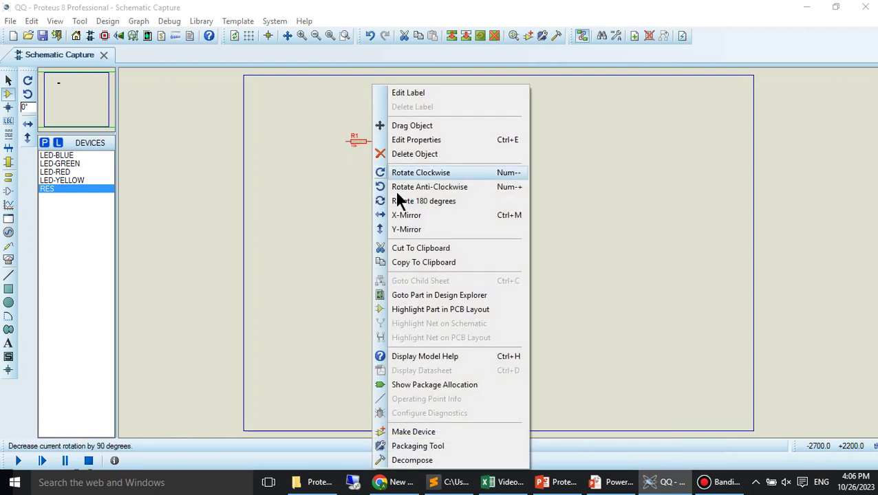
pyautogui.click(359, 116)
# - Place one LED-BLUE on the sheet, just below and to the right of the resistor
pyautogui.click(66, 156)
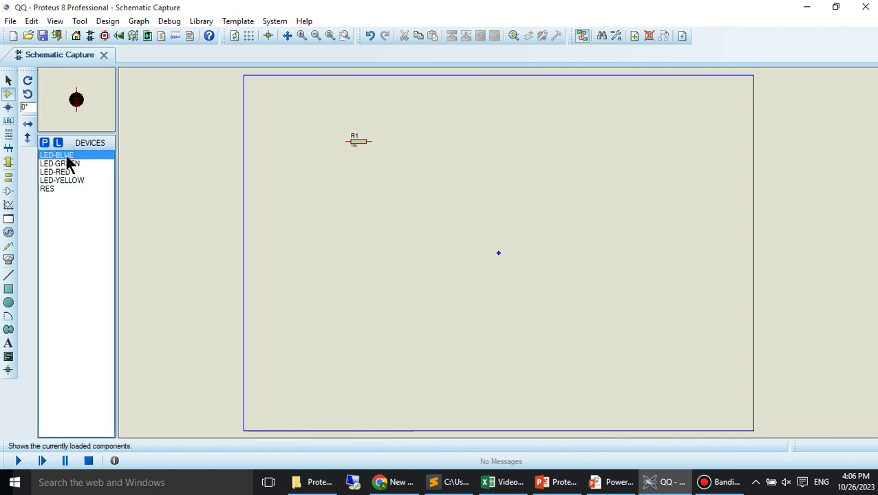
pyautogui.click(404, 168)
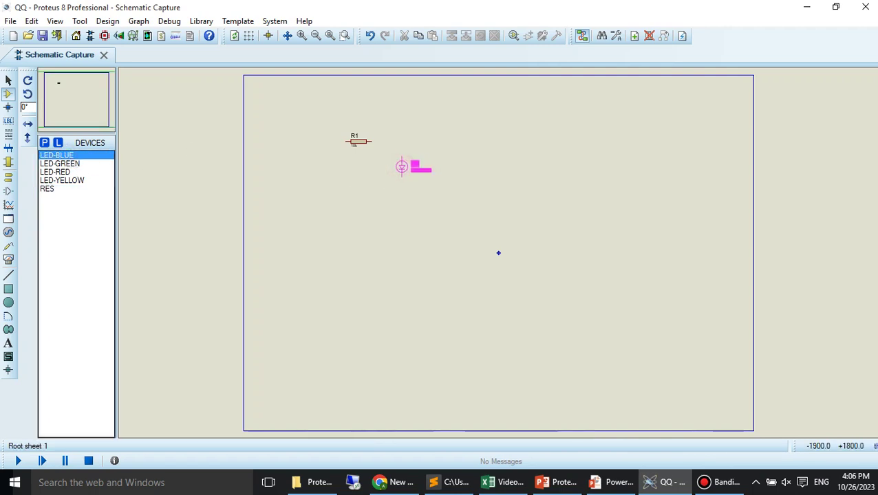
pyautogui.click(397, 163)
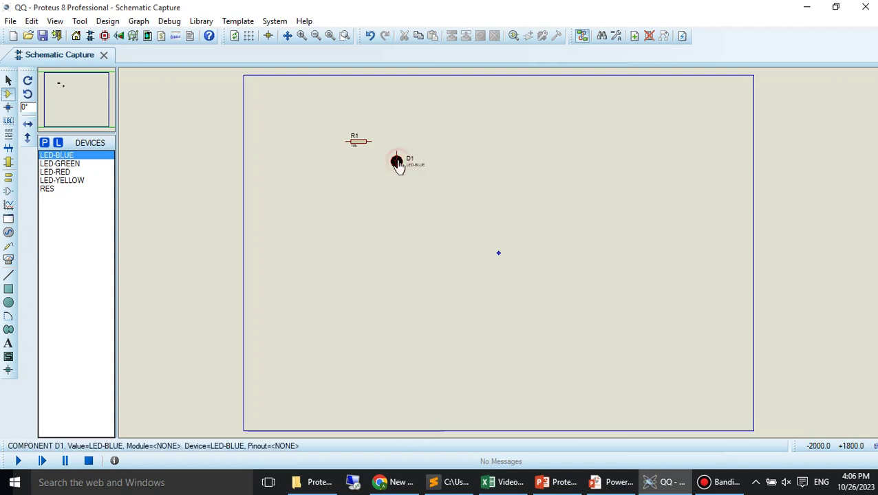
# - Mirror the blue LED vertically, and mirror it back to its original orientation
pyautogui.rightClick(398, 165)
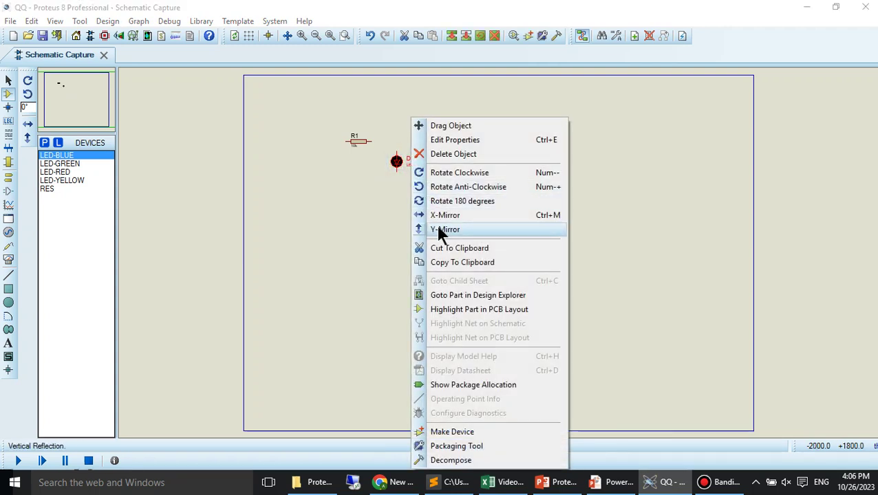
pyautogui.click(441, 230)
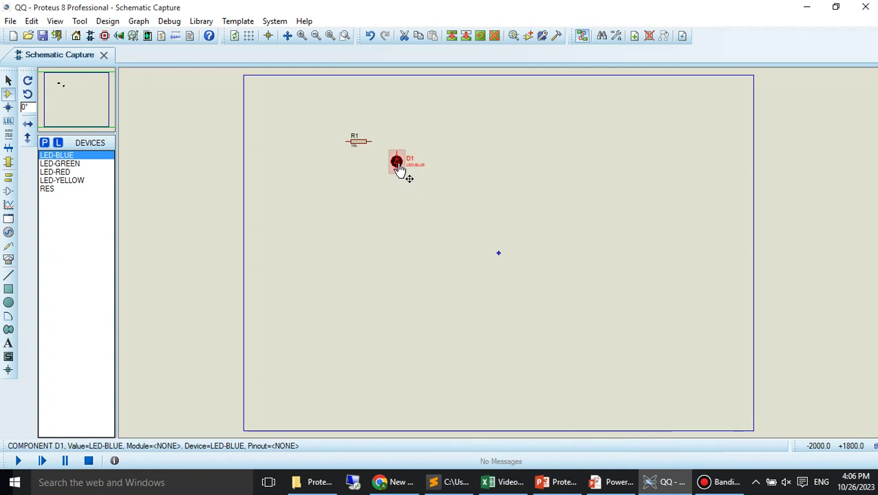
pyautogui.rightClick(398, 166)
pyautogui.click(430, 229)
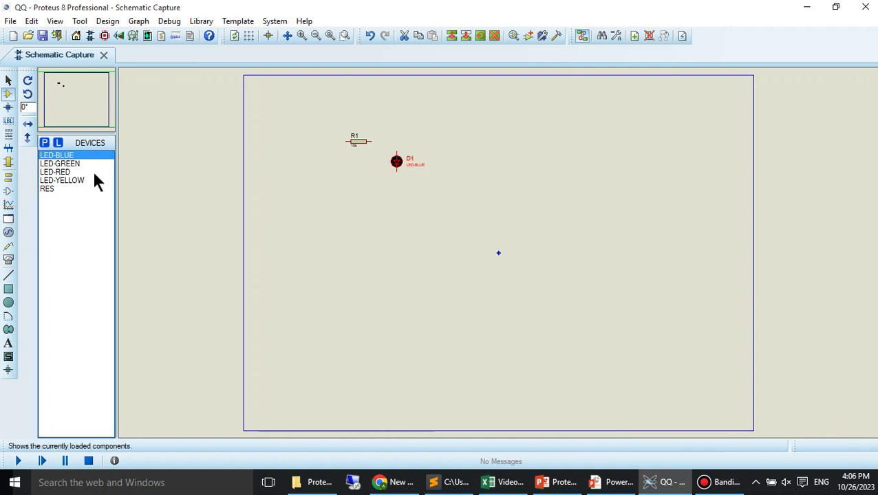
# - Place one LED-GREEN, one LED-RED and one LED-YELLOW in a row to the right of the blue LED
pyautogui.click(73, 164)
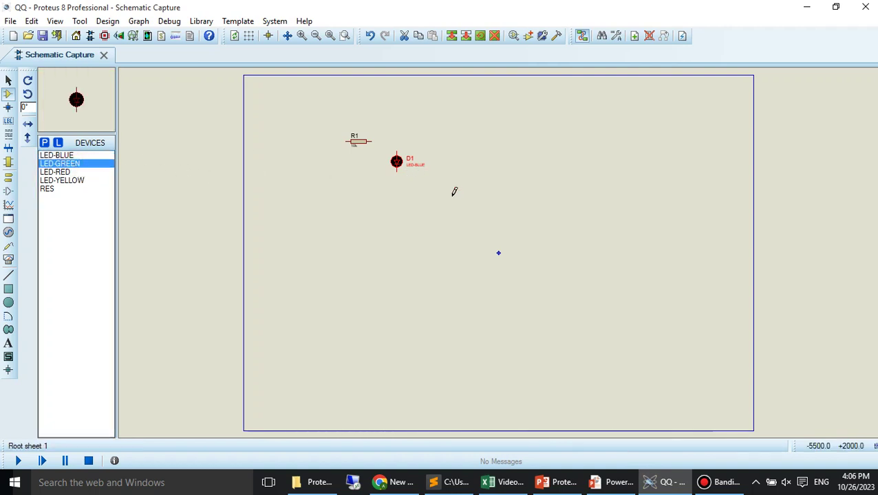
pyautogui.click(446, 158)
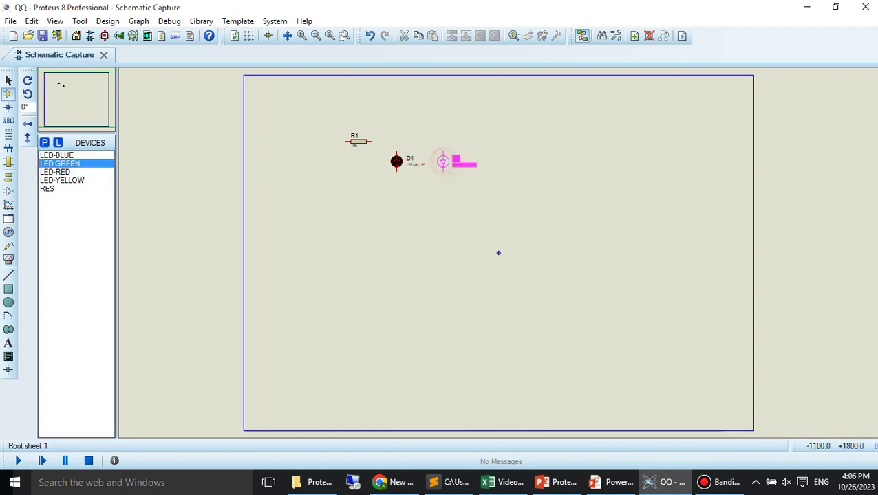
pyautogui.click(433, 163)
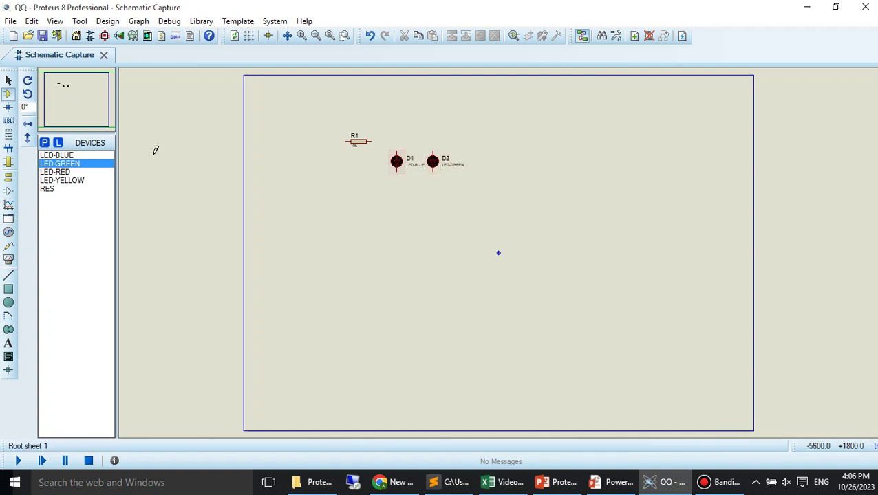
pyautogui.click(55, 172)
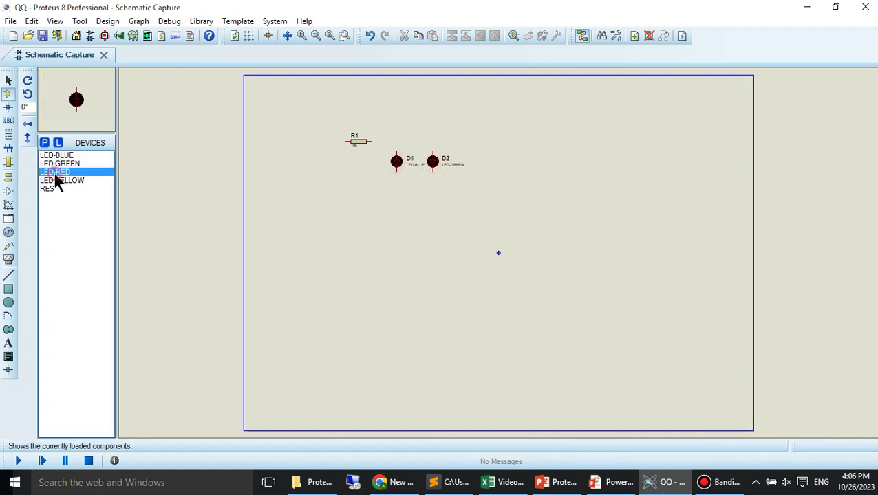
pyautogui.click(477, 160)
pyautogui.click(473, 161)
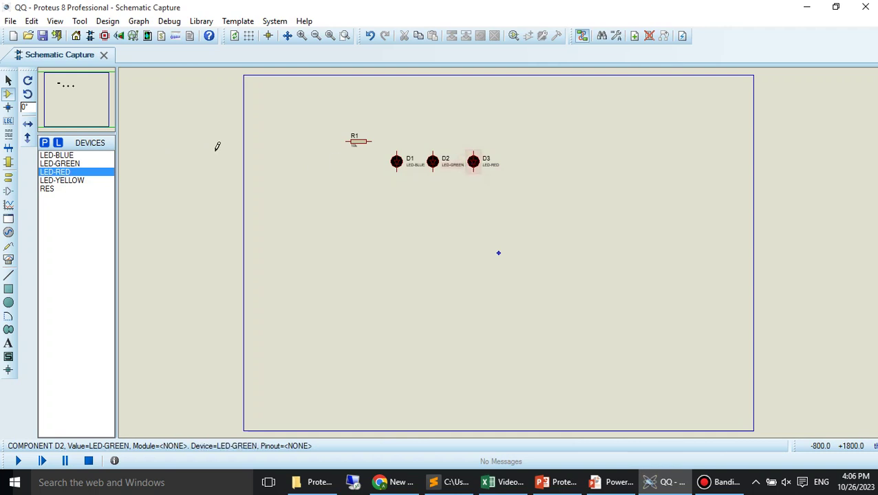
pyautogui.click(79, 180)
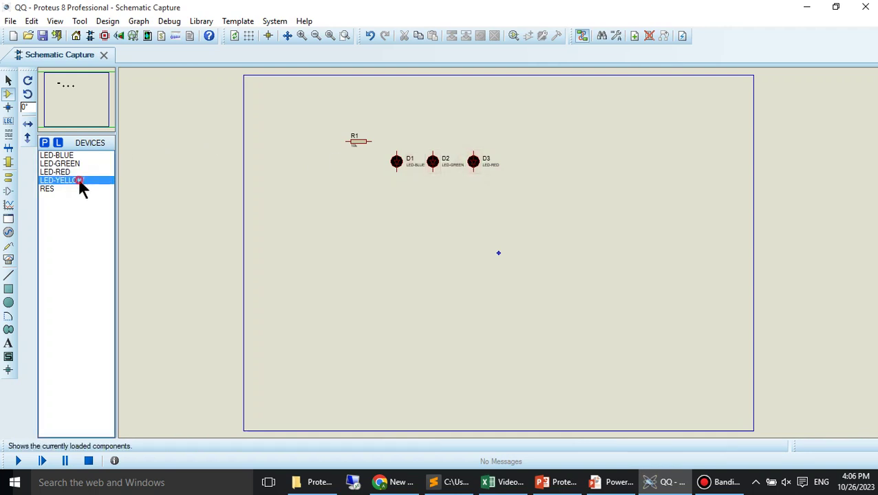
pyautogui.click(508, 159)
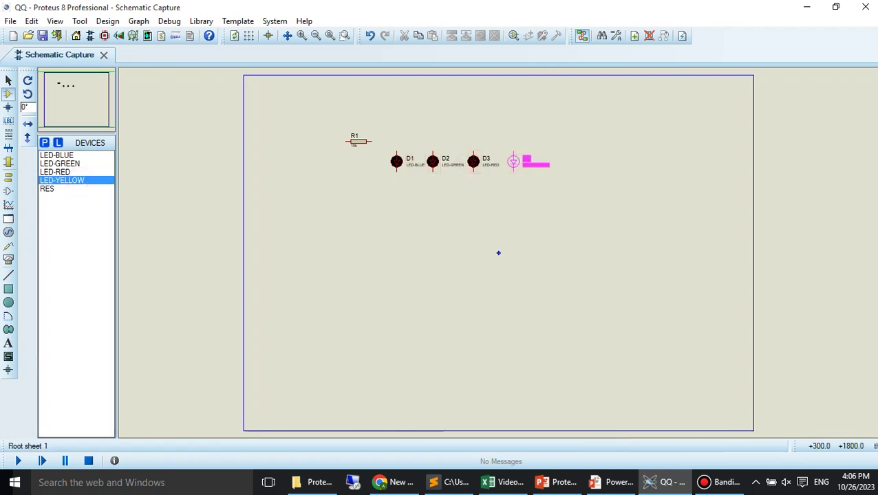
pyautogui.click(509, 161)
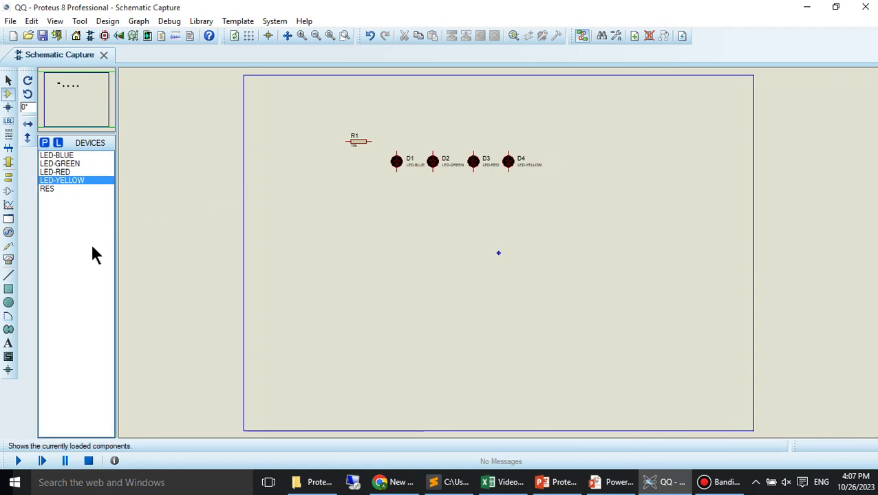
# - Place a DC AMMETER instrument to the right of the resistor, directly above the blue LED
pyautogui.click(8, 261)
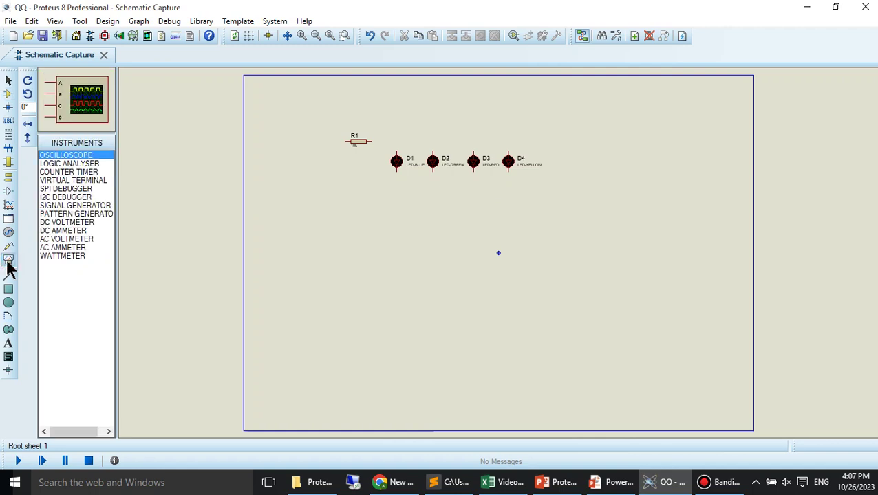
pyautogui.click(58, 231)
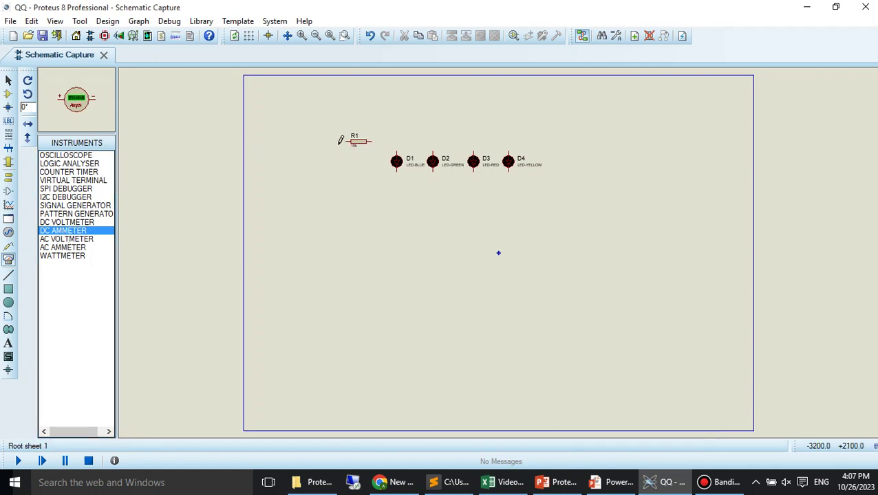
pyautogui.click(388, 142)
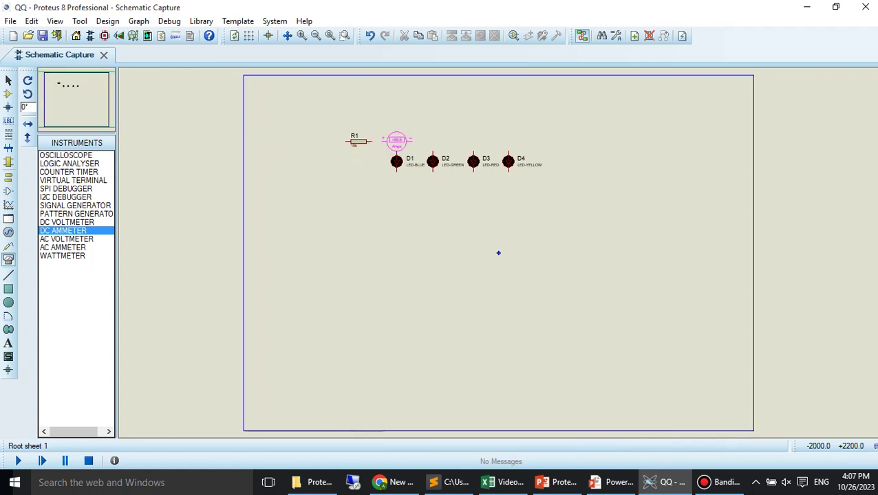
pyautogui.click(396, 141)
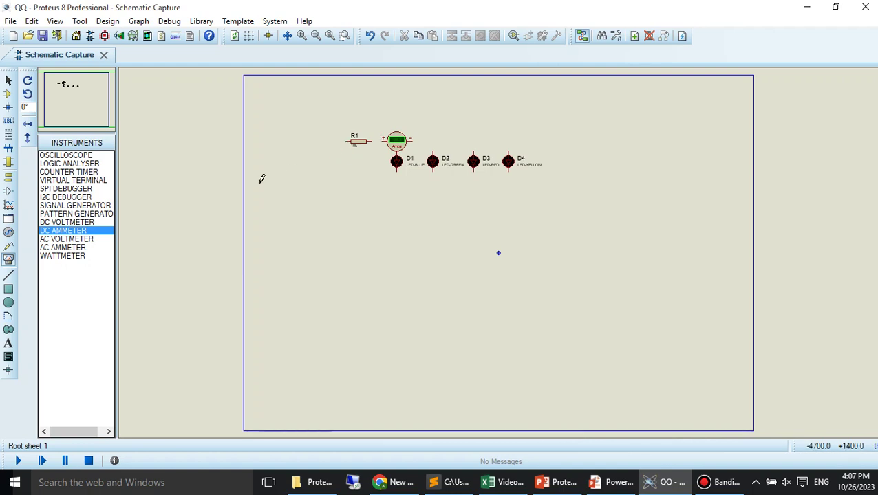
# - Place a POWER terminal above and to the left of the resistor, and a GROUND terminal below the resistor
pyautogui.click(11, 178)
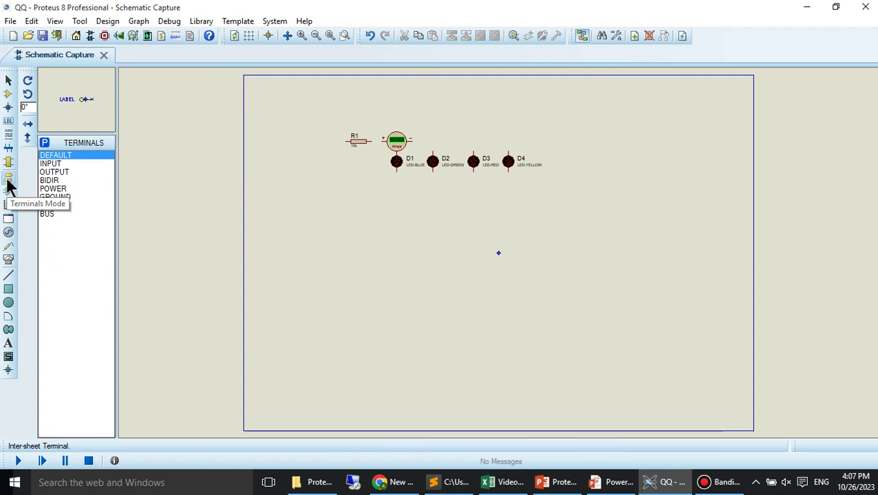
pyautogui.click(62, 188)
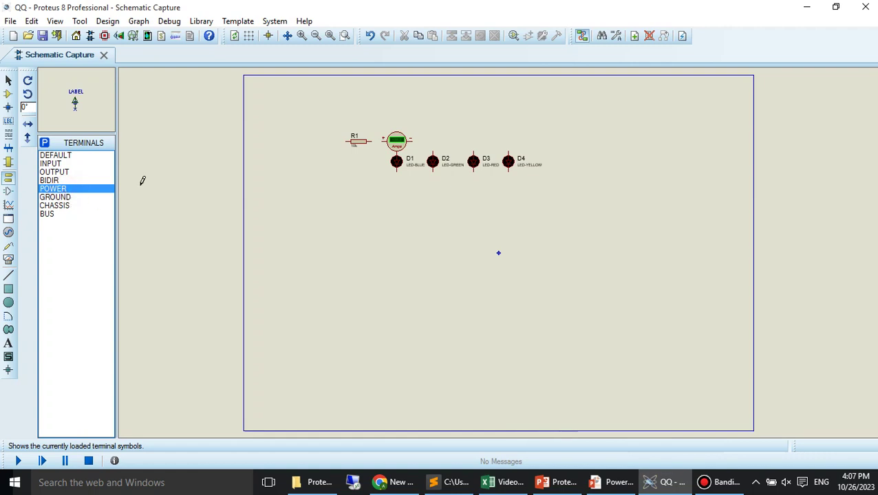
pyautogui.click(310, 111)
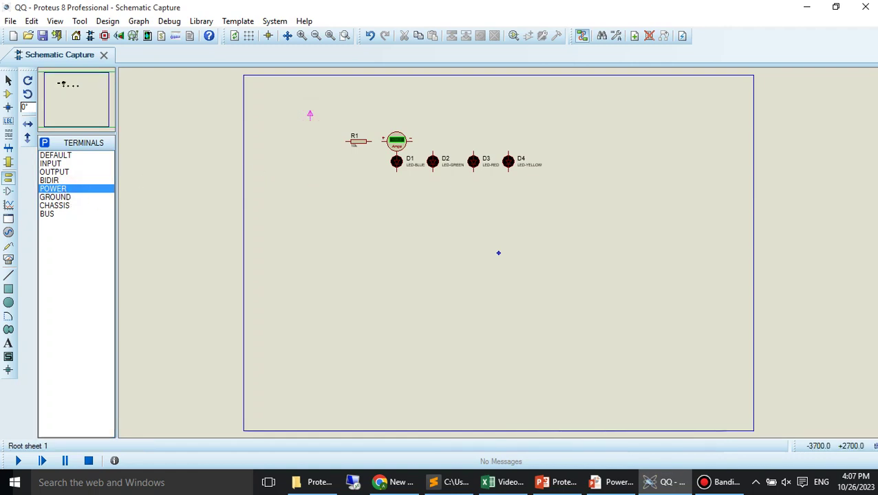
pyautogui.click(309, 121)
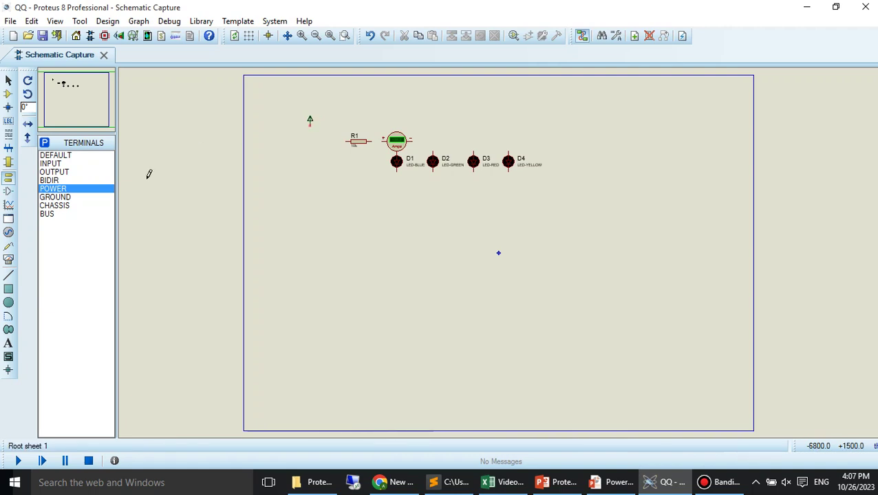
pyautogui.click(59, 198)
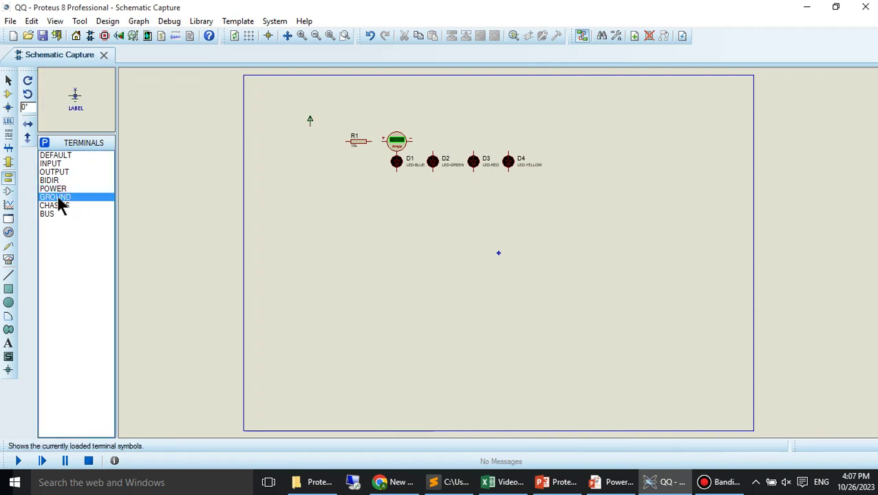
pyautogui.click(321, 215)
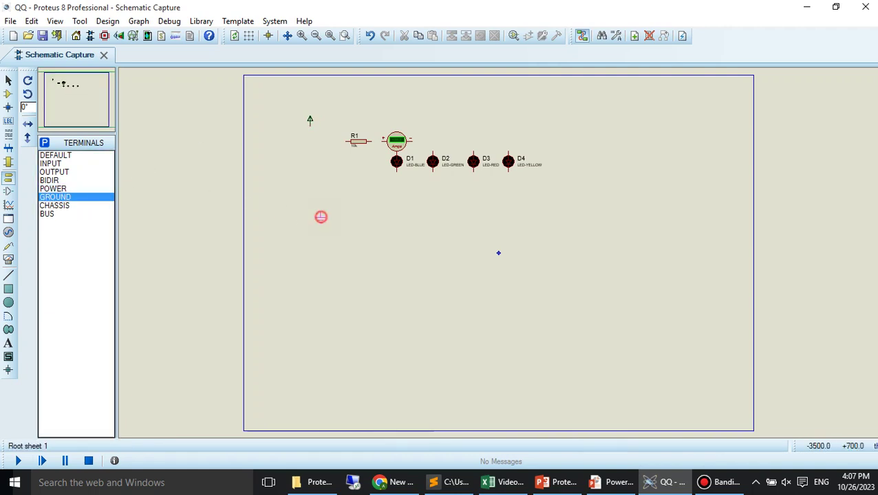
pyautogui.click(315, 212)
# - Move the resistor left towards the power terminal, and move the DC ammeter left so it sits just beside the resistor
pyautogui.click(9, 82)
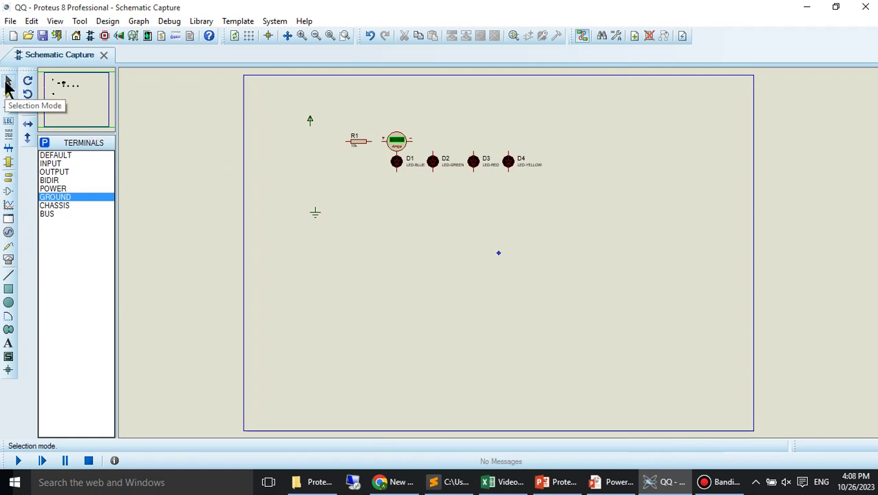
pyautogui.click(360, 149)
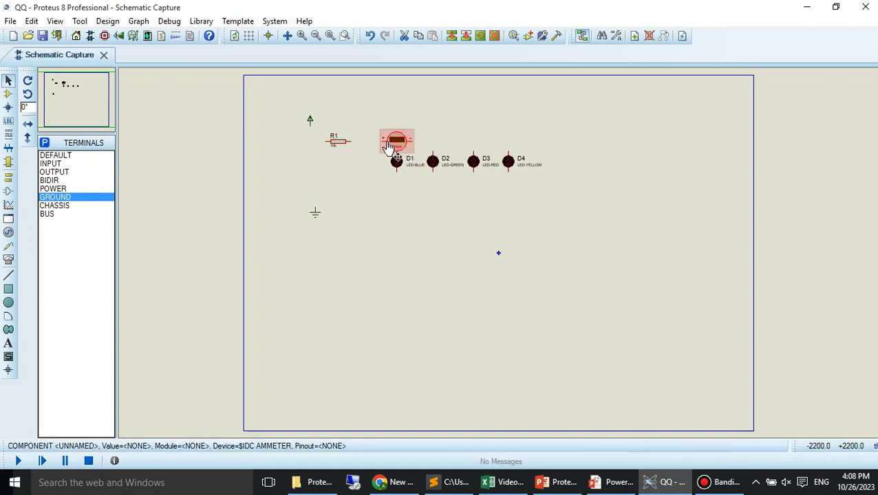
pyautogui.moveTo(398, 145); pyautogui.dragTo(371, 143)
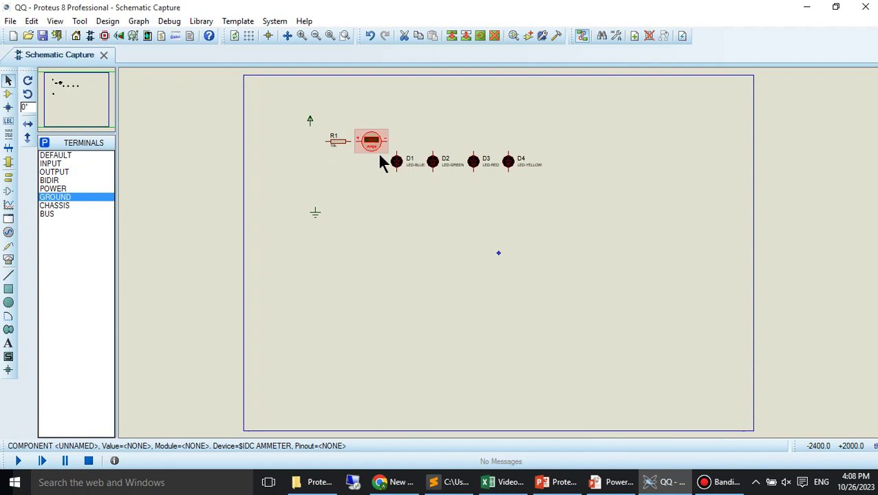
# - Wire the power terminal through the resistor and the ammeter to the upper pins of all four LEDs
pyautogui.click(326, 140)
pyautogui.click(311, 121)
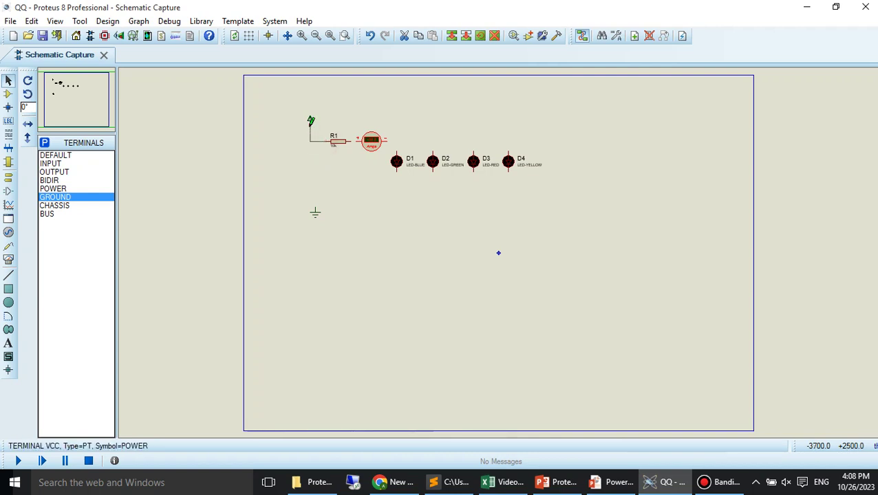
pyautogui.click(319, 207)
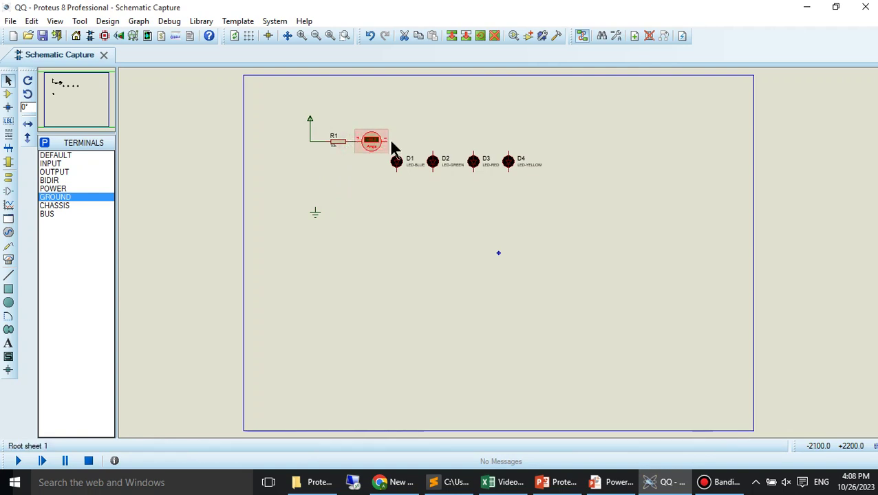
pyautogui.click(511, 146)
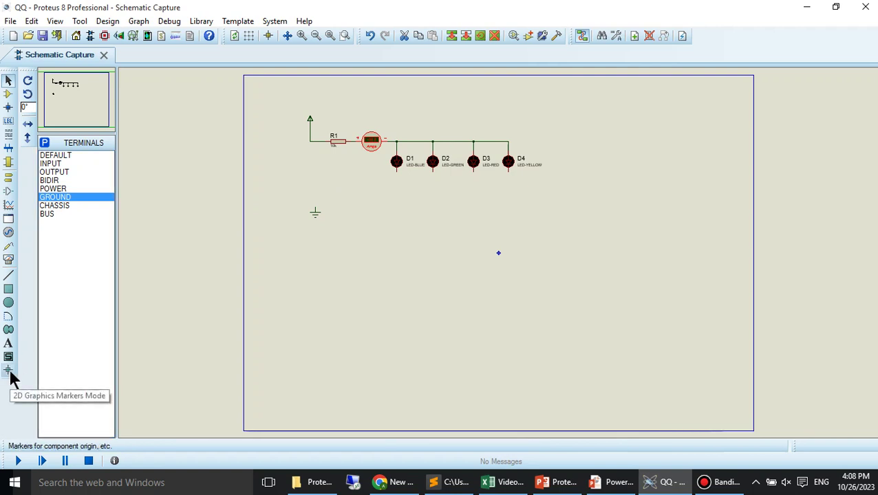
pyautogui.rightClick(473, 144)
pyautogui.click(524, 177)
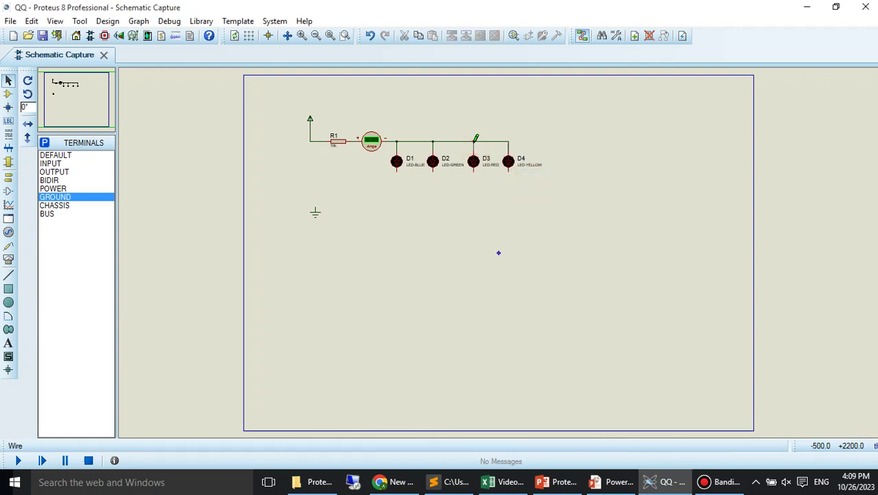
# - Wire the yellow LED's lower pin to the ground terminal, and join the other three LEDs' lower pins to that wire
pyautogui.click(508, 172)
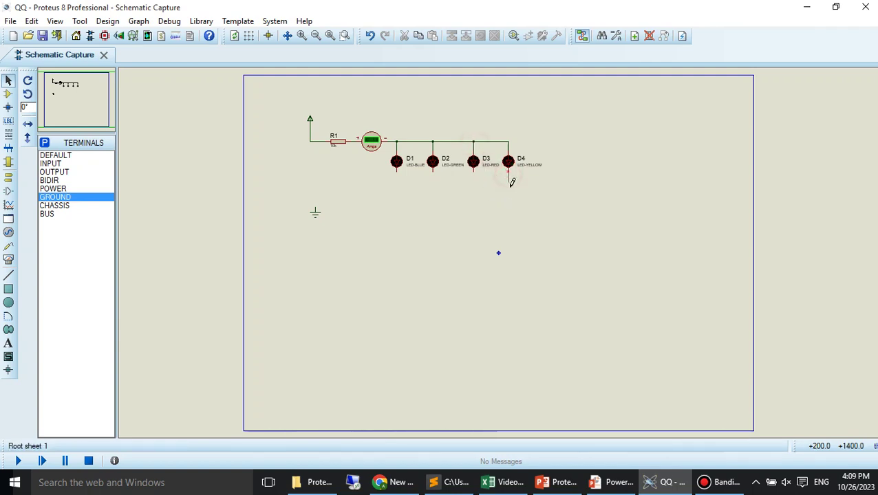
pyautogui.click(315, 207)
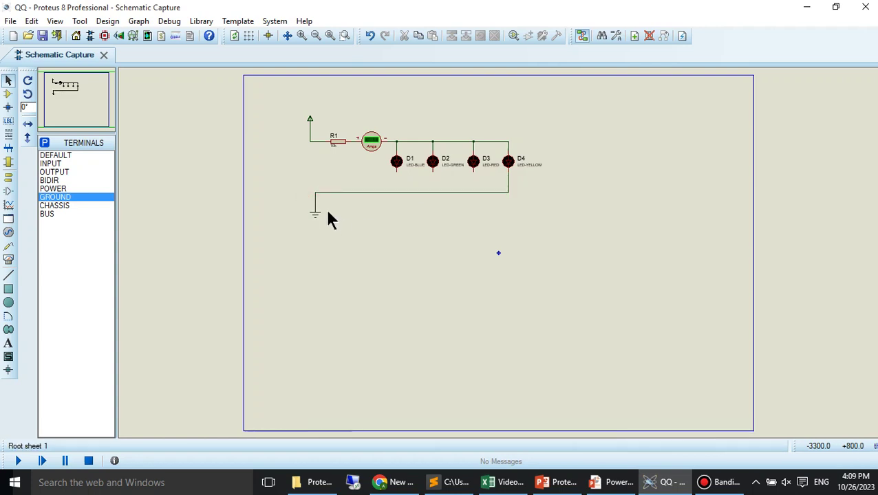
pyautogui.click(397, 169)
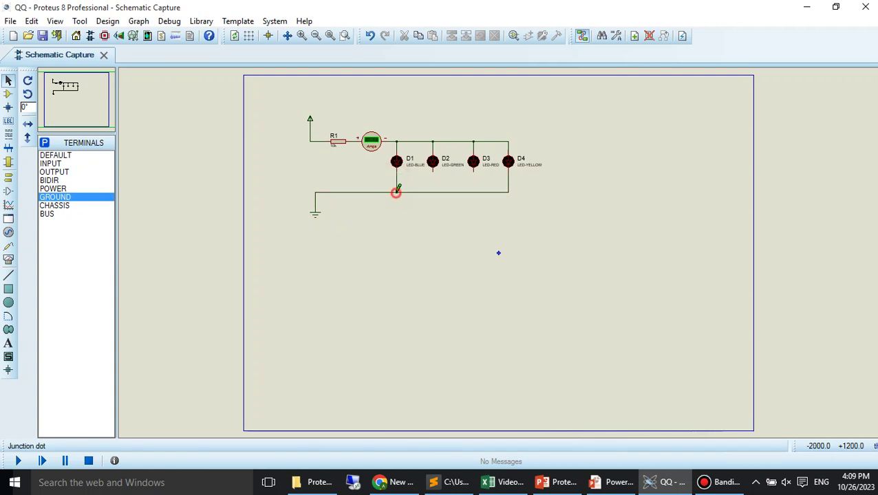
pyautogui.click(396, 192)
pyautogui.click(432, 169)
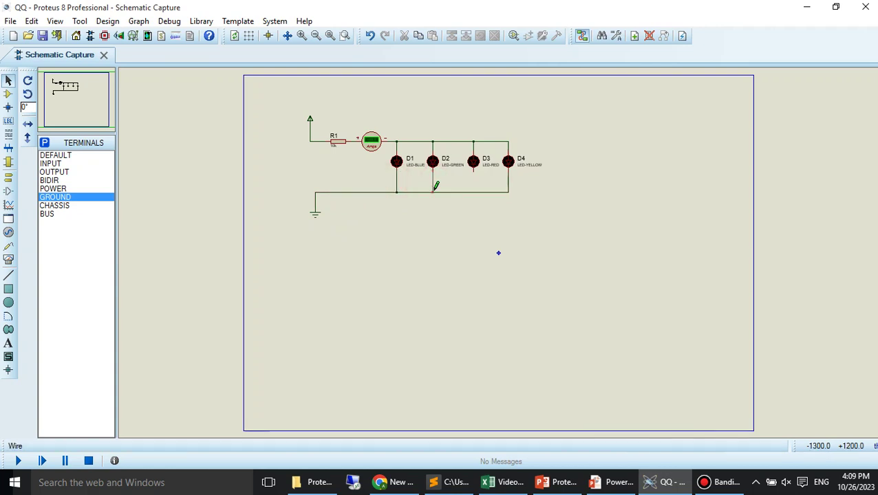
pyautogui.click(432, 192)
pyautogui.click(473, 169)
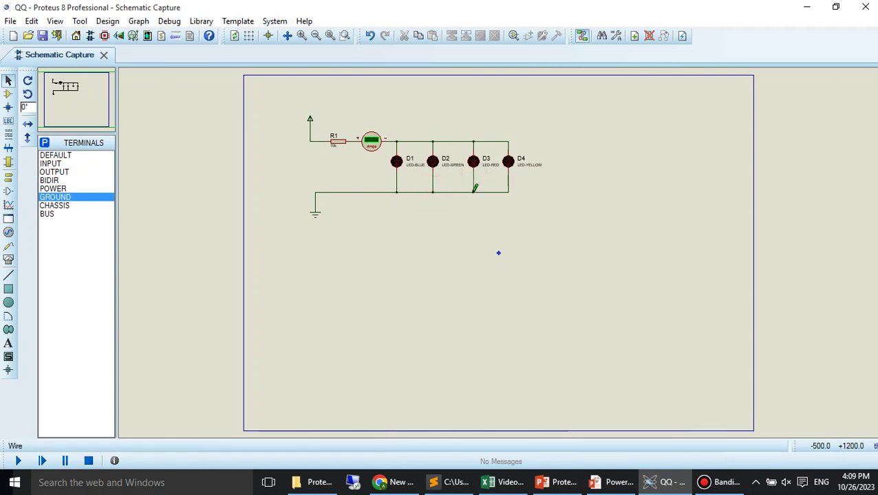
pyautogui.click(473, 192)
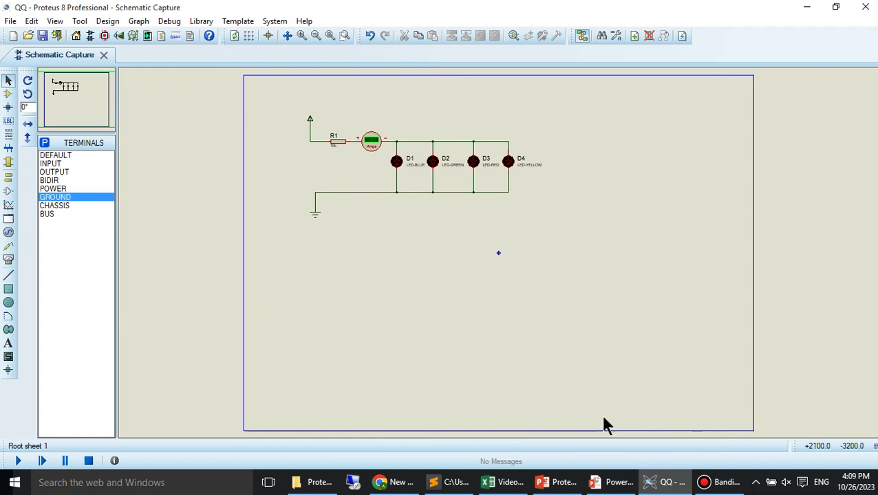
# - Switch to the Proteus_Lab.pptx presentation in PowerPoint
pyautogui.moveTo(559, 488)
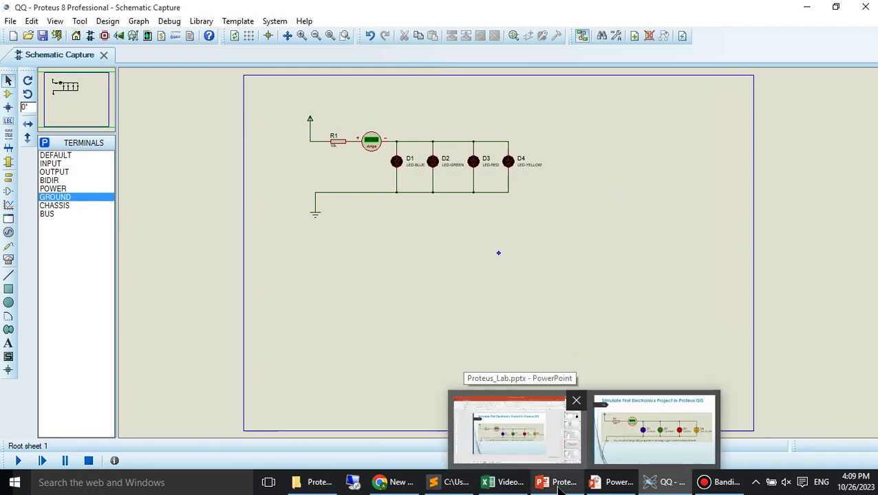